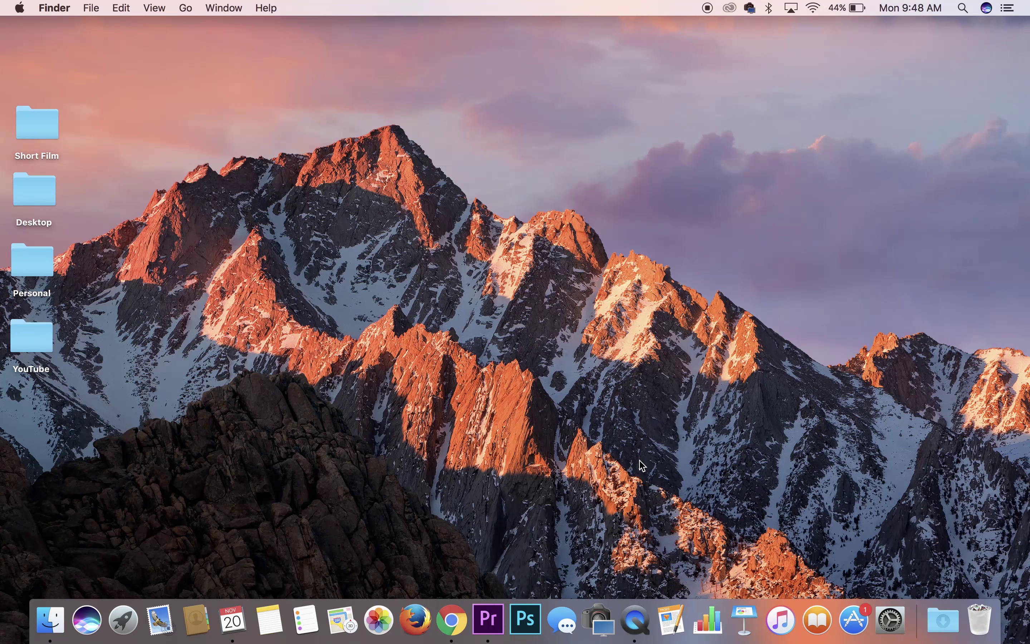
Step: Launch Keynote and create a new presentation with the Black theme
left_click(743, 613)
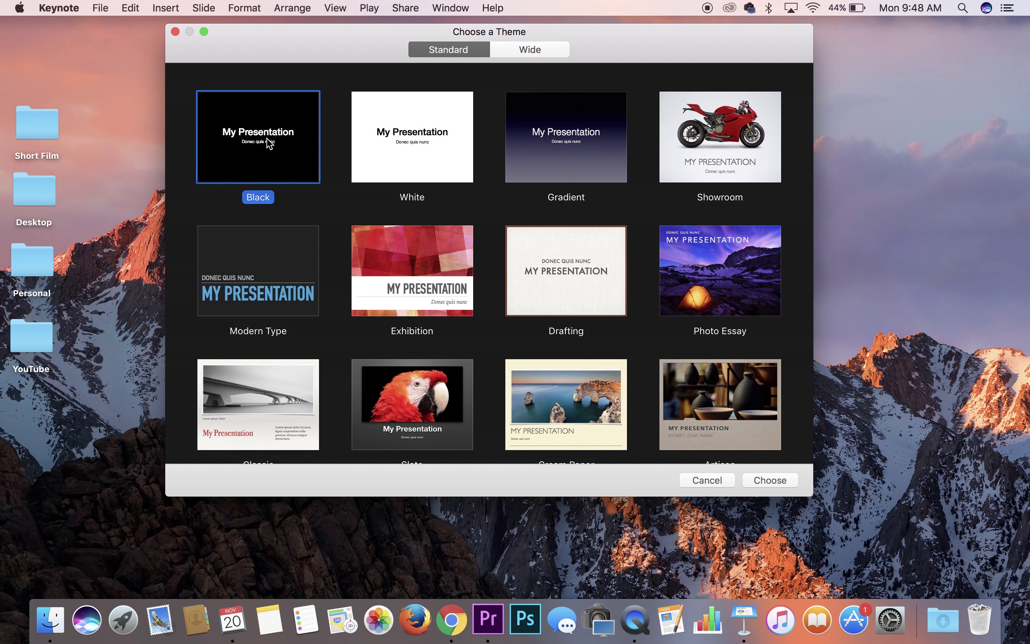
double_click(269, 143)
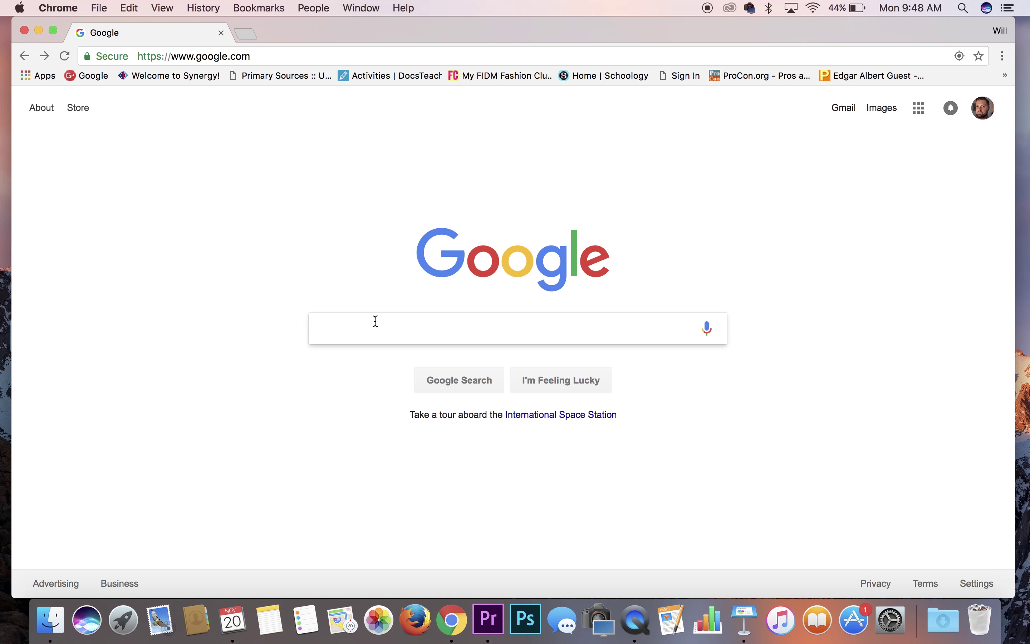
Step: Search Google Images for 'mona lisa', filtered to Large size
type("mona l")
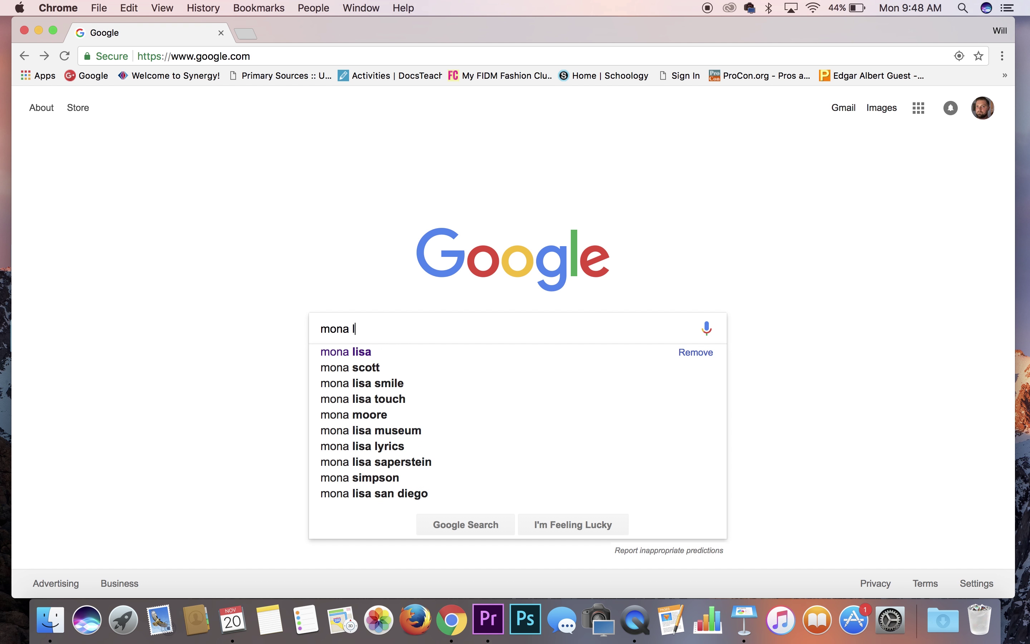
type("isa")
key("Return")
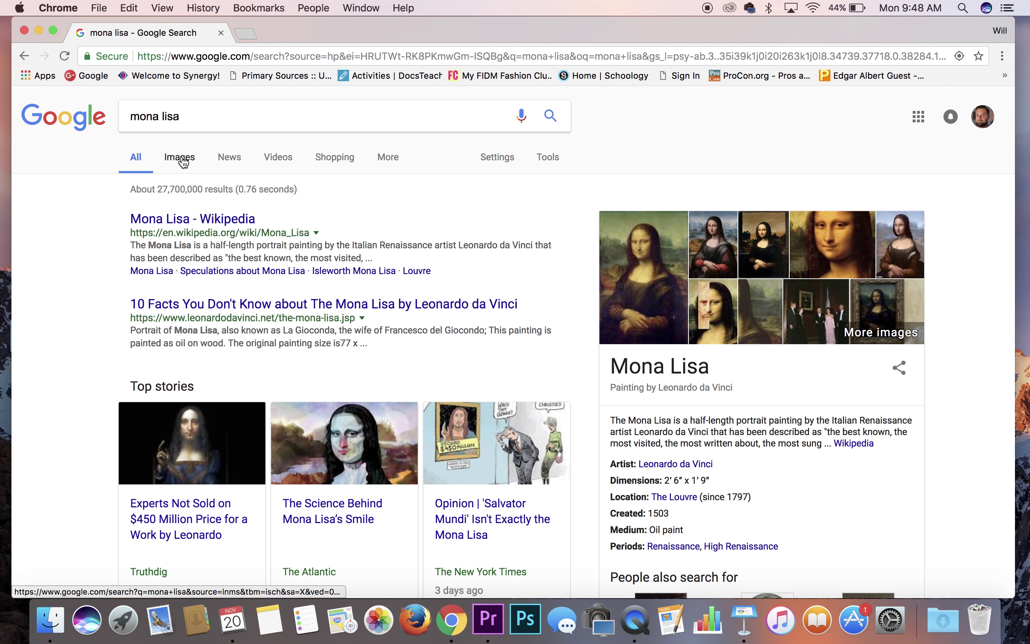
left_click(182, 159)
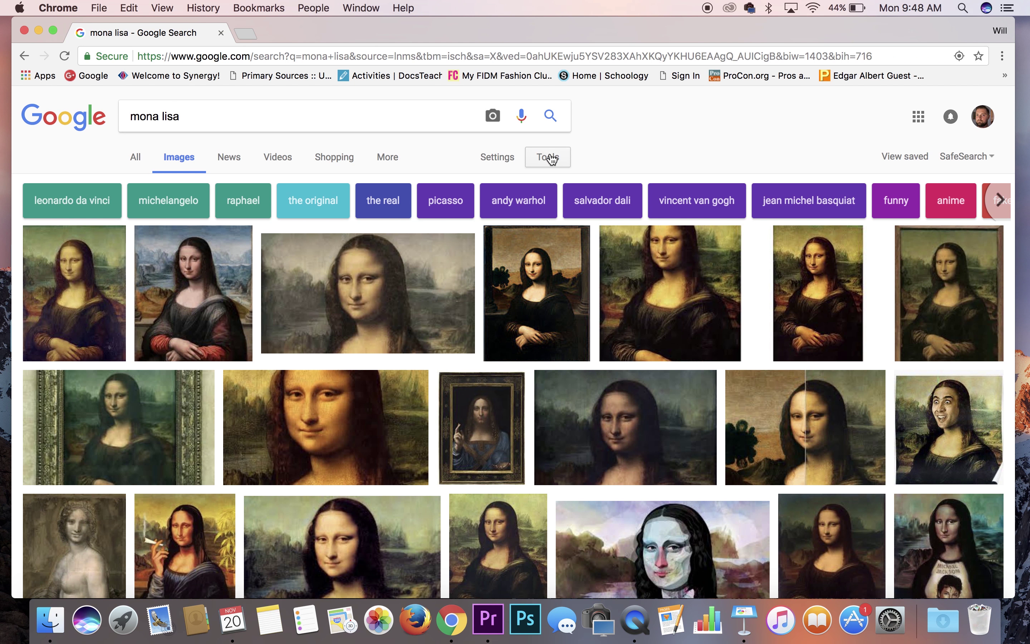
left_click(549, 157)
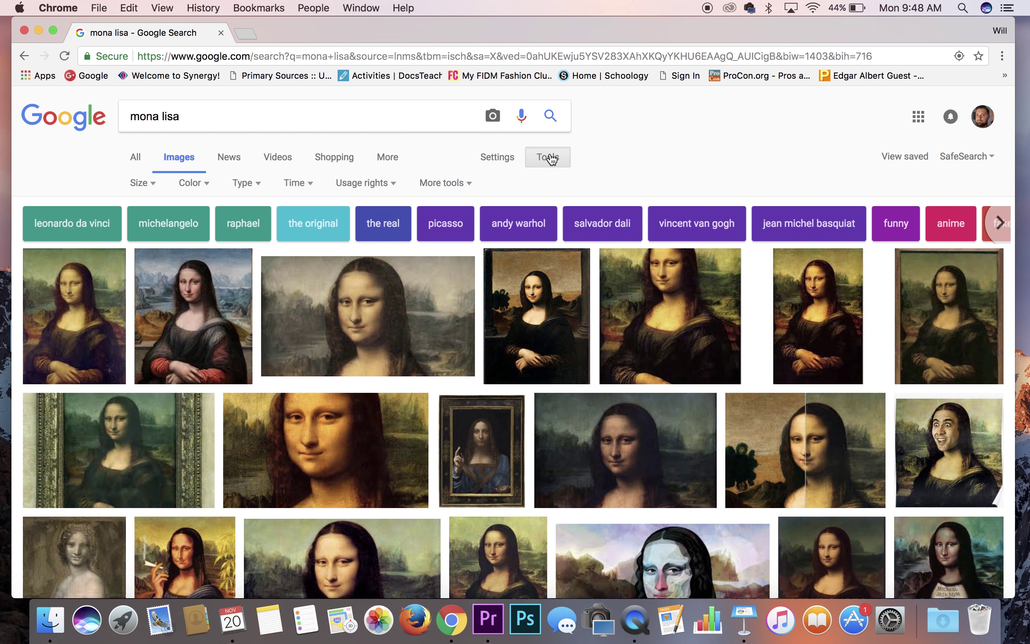
left_click(143, 183)
left_click(147, 225)
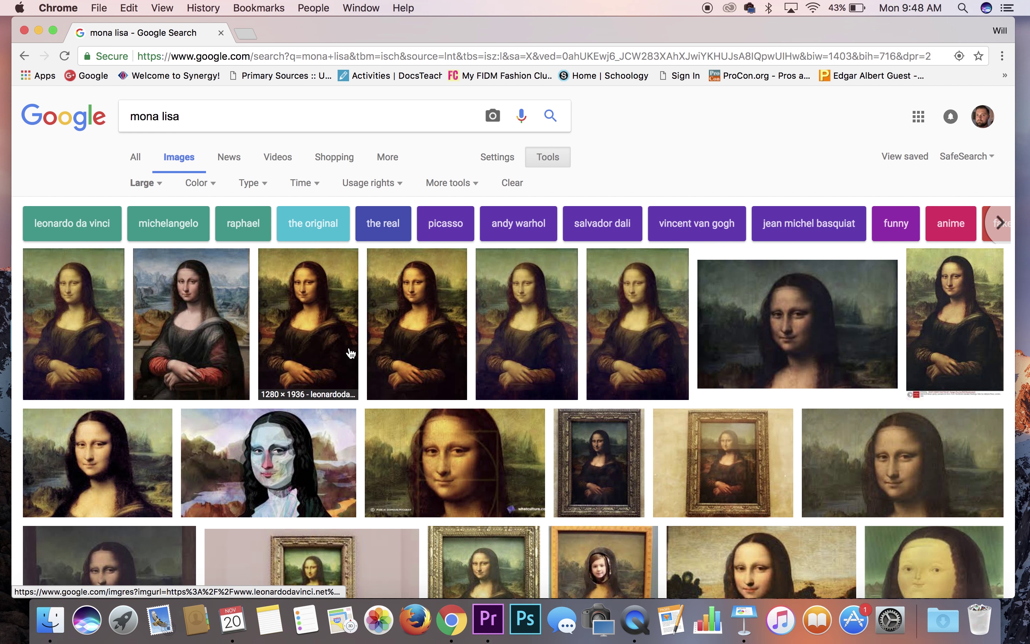
Step: Drag the third Mona Lisa result onto the centre of the Keynote slide
scroll(349, 353, "down", 1)
left_click(323, 301)
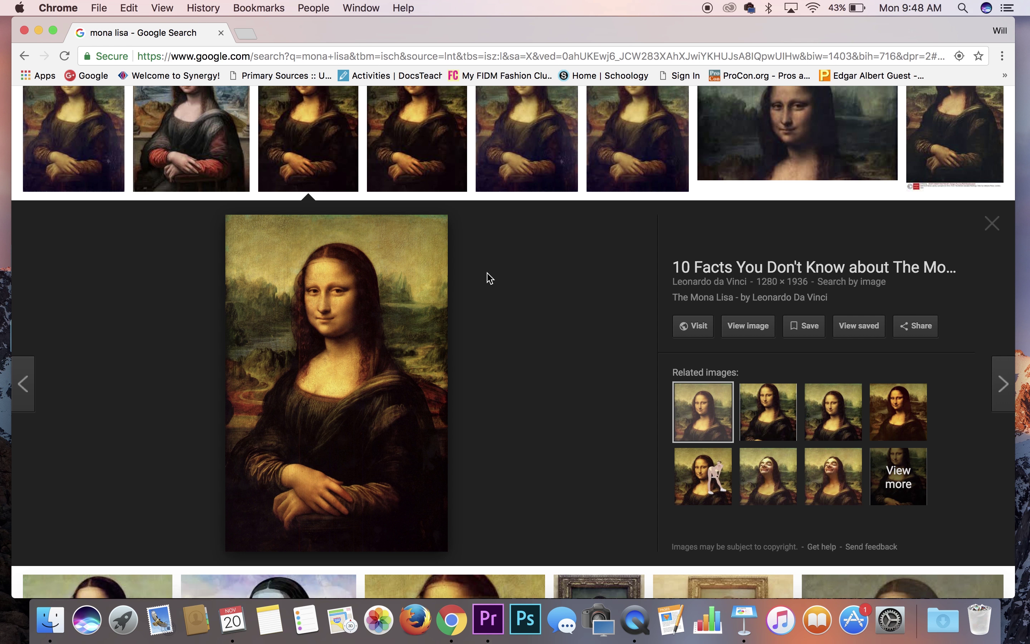
left_click_drag(340, 341, 465, 338)
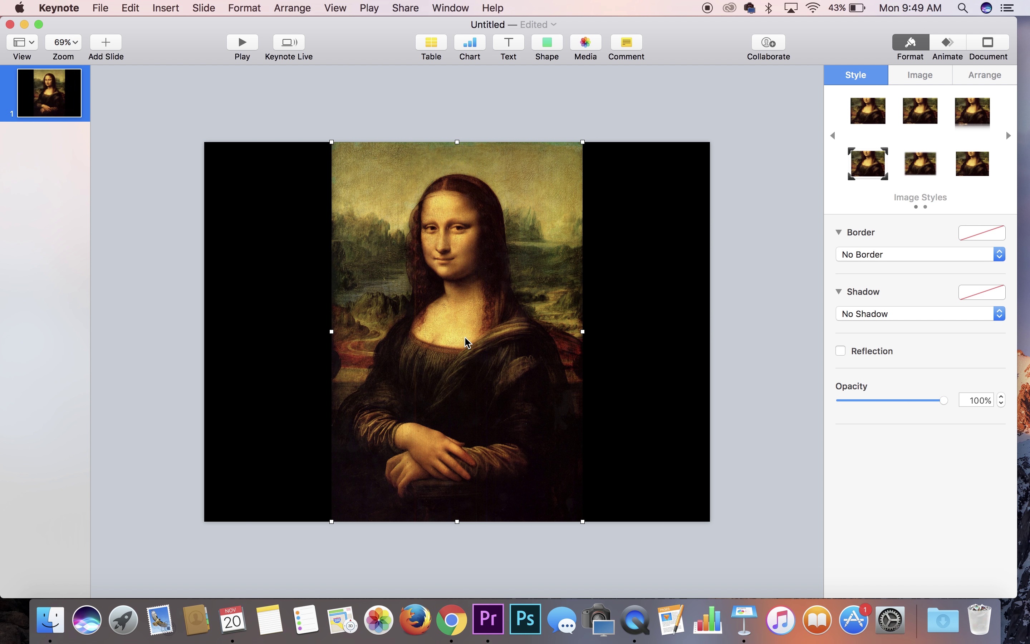
Step: Back in Chrome, replace the search with 'leonardo da vinci self' portrait images
left_click(273, 279)
key("ctrl+Left")
scroll(274, 284, "up", 5)
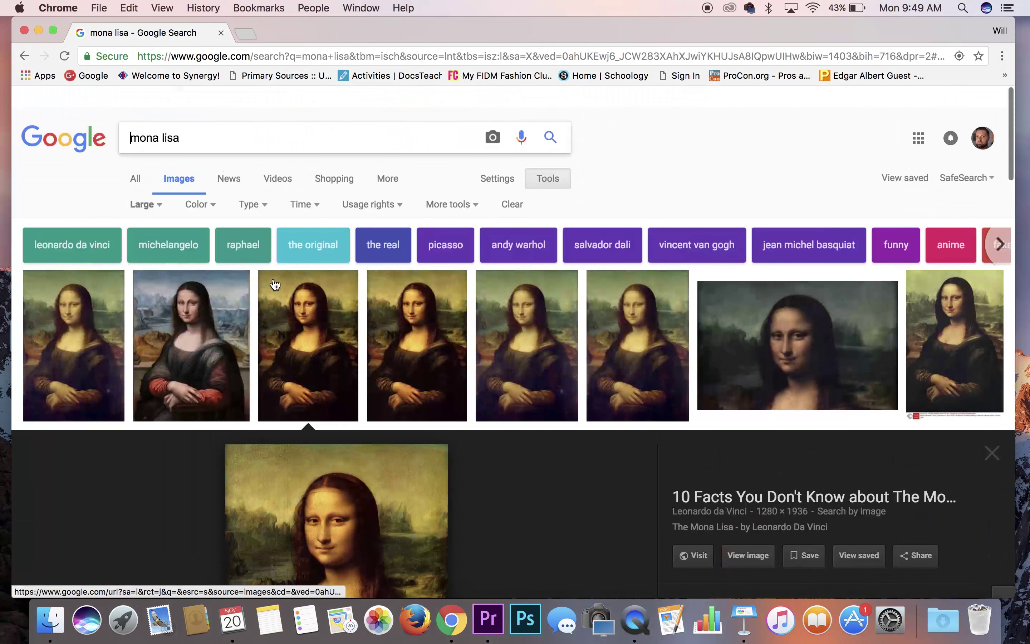
left_click_drag(184, 116, 99, 115)
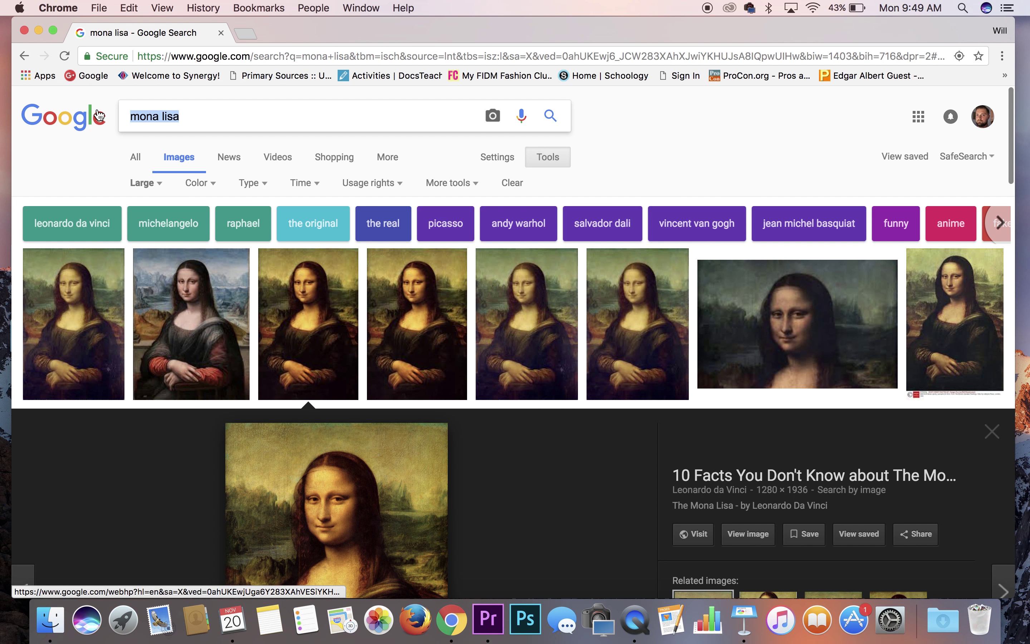
type("leonar")
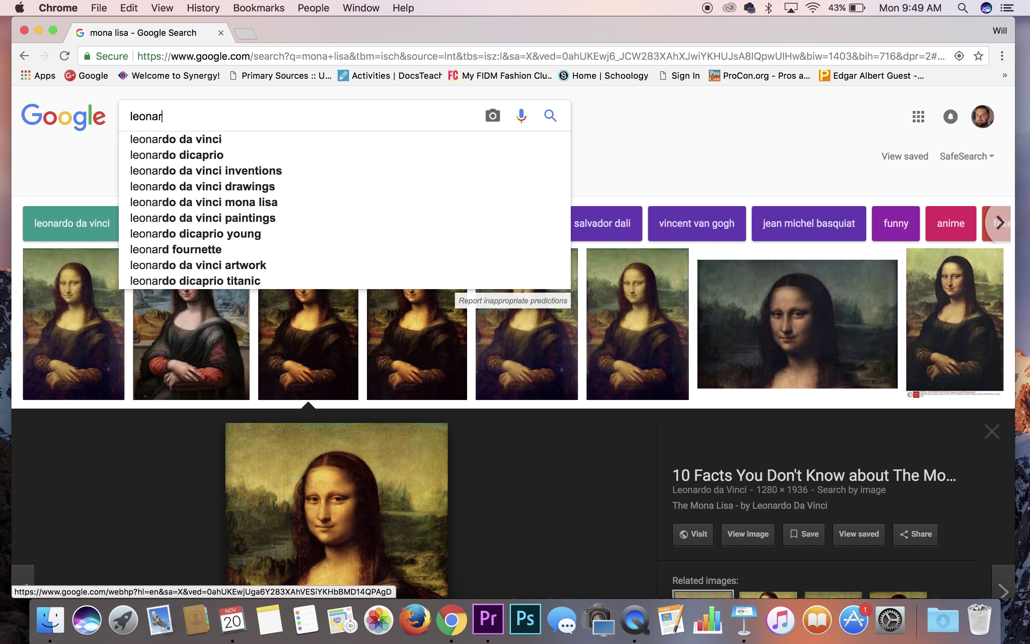
type("do da vince")
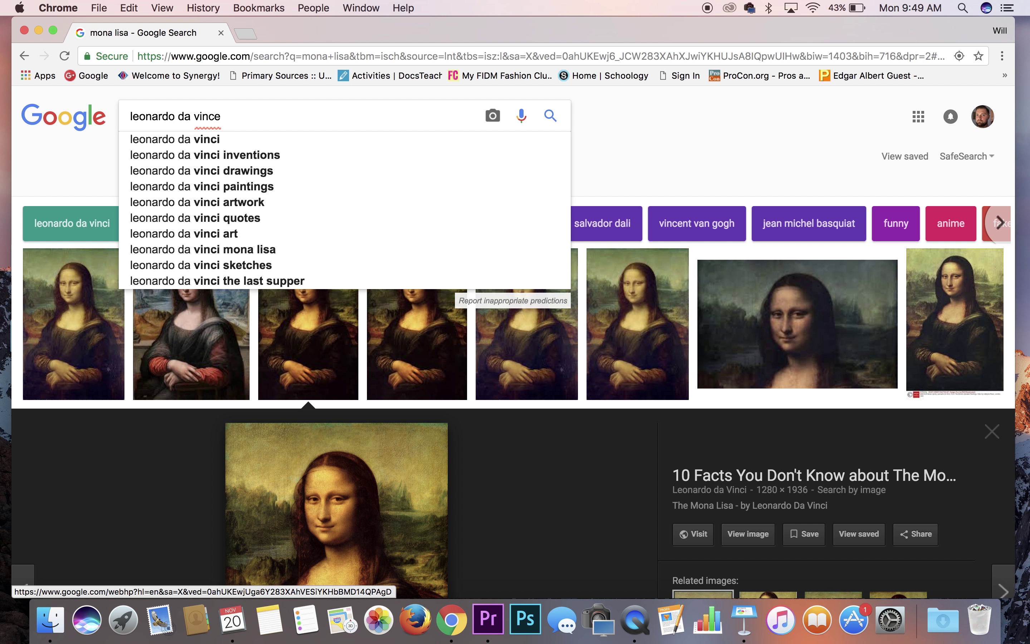
key("BackSpace")
type("i ")
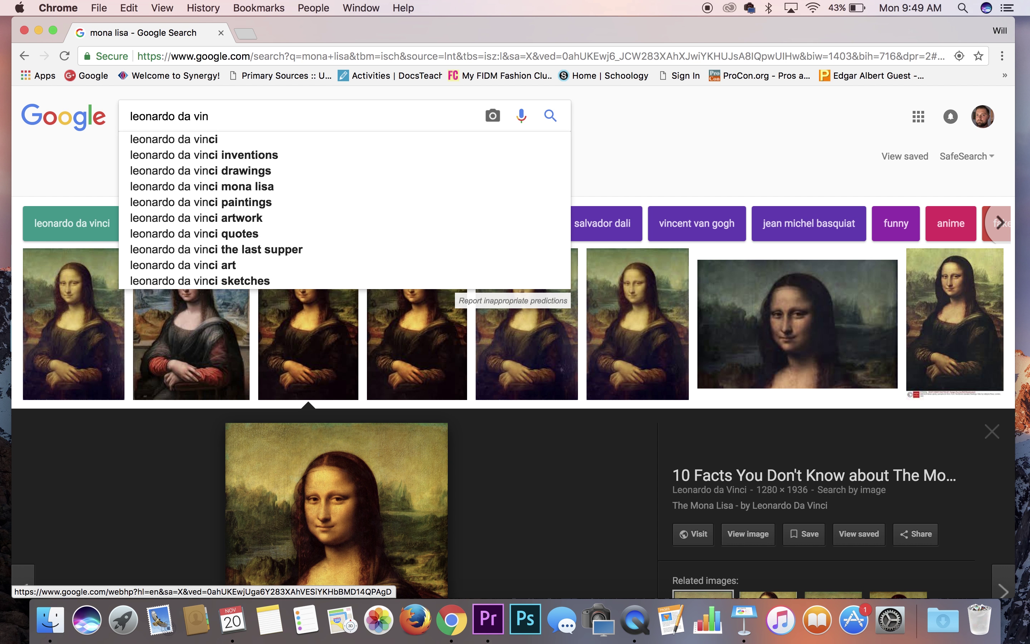
type("self")
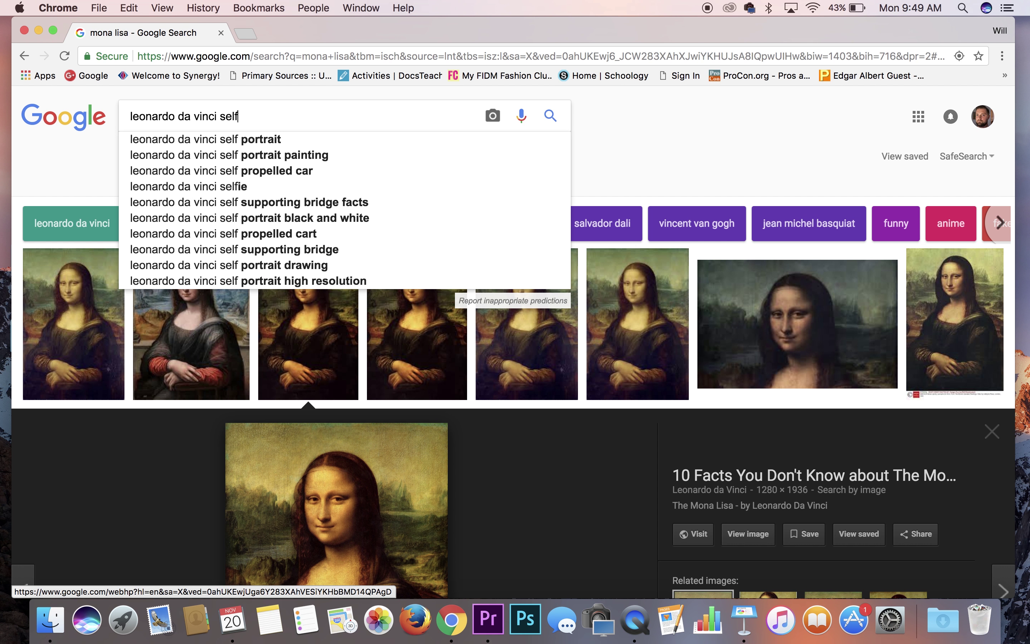
left_click(235, 139)
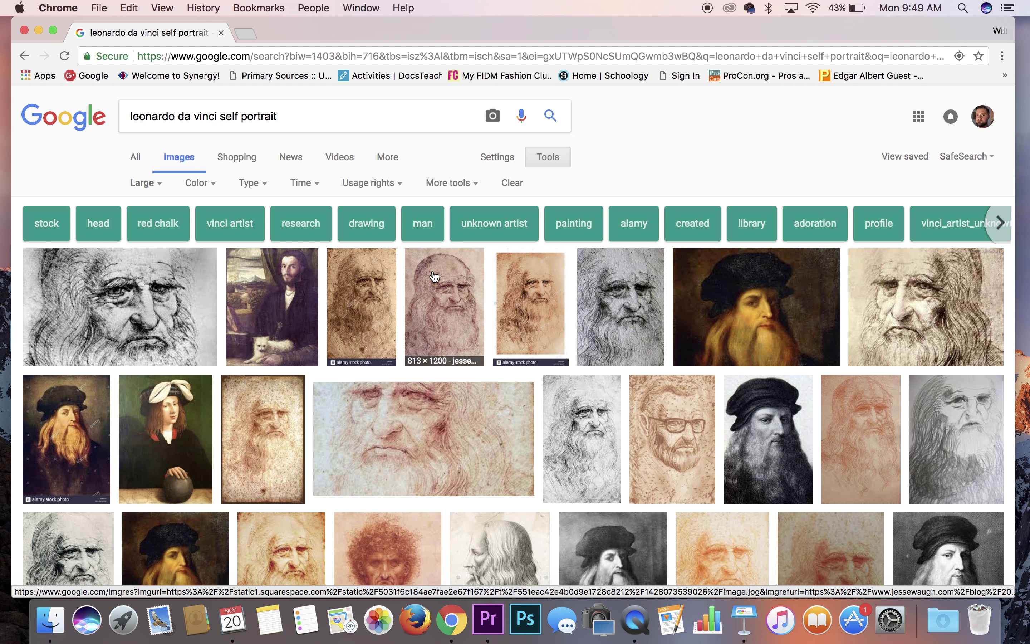
Step: Drag the sepia Leonardo self-portrait preview onto the slide over the Mona Lisa
scroll(434, 277, "down", 1)
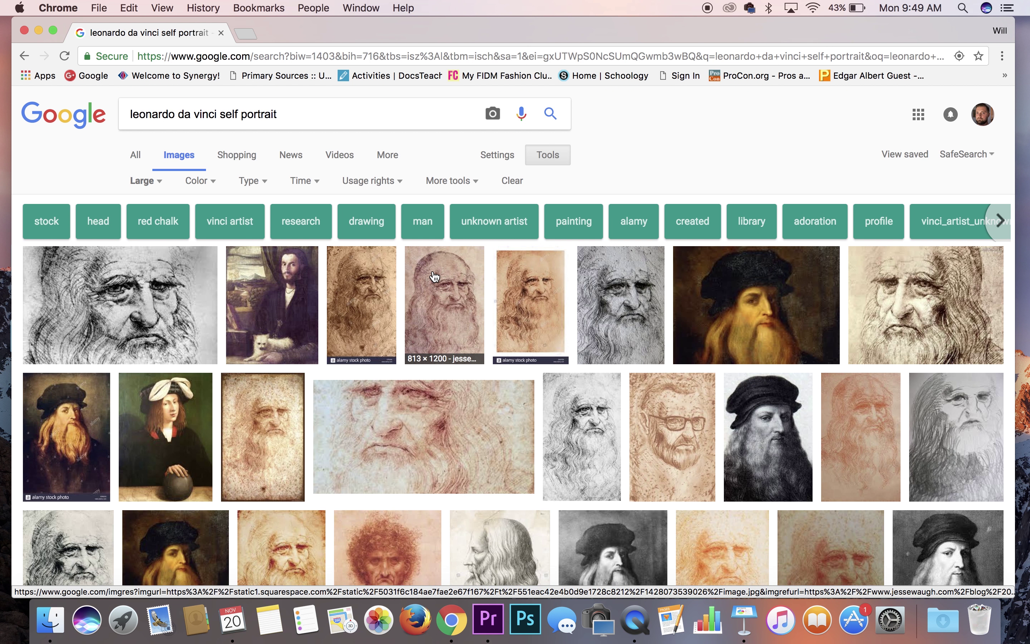
left_click(511, 276)
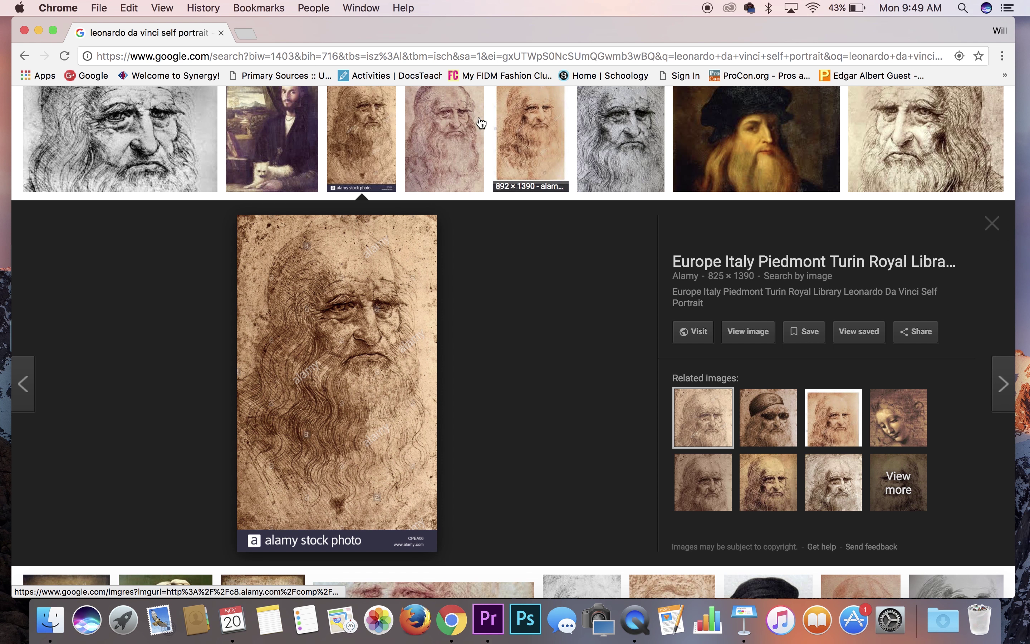
left_click(457, 128)
left_click(540, 121)
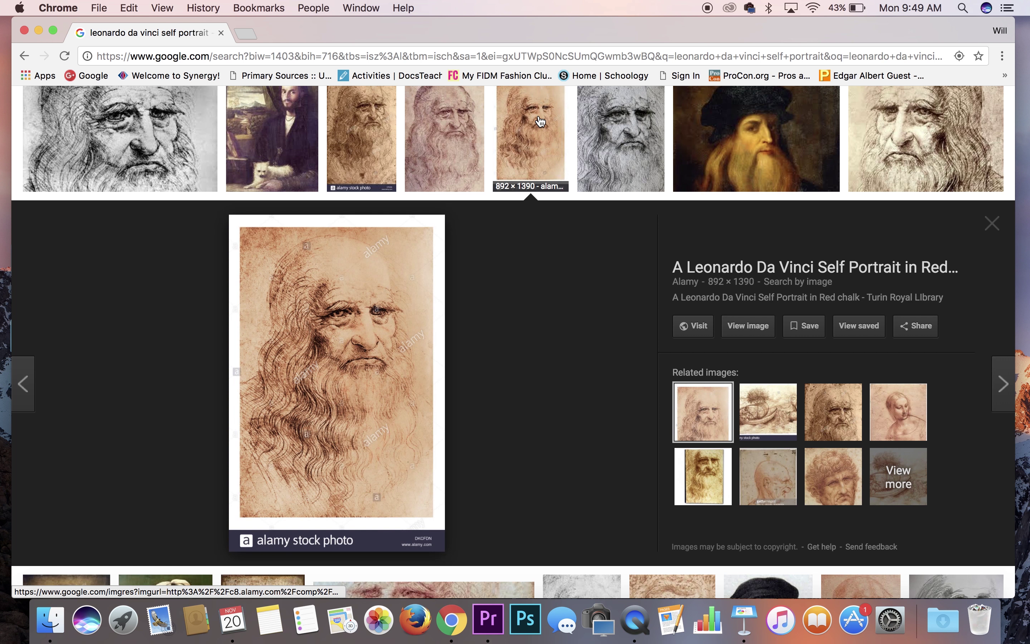
left_click(537, 125)
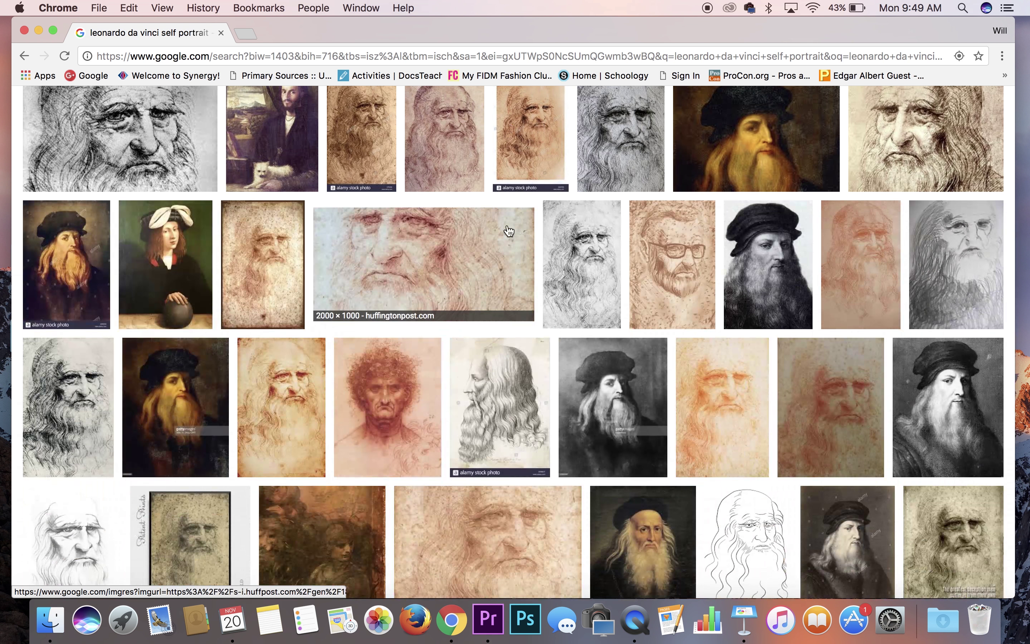
scroll(438, 255, "down", 6)
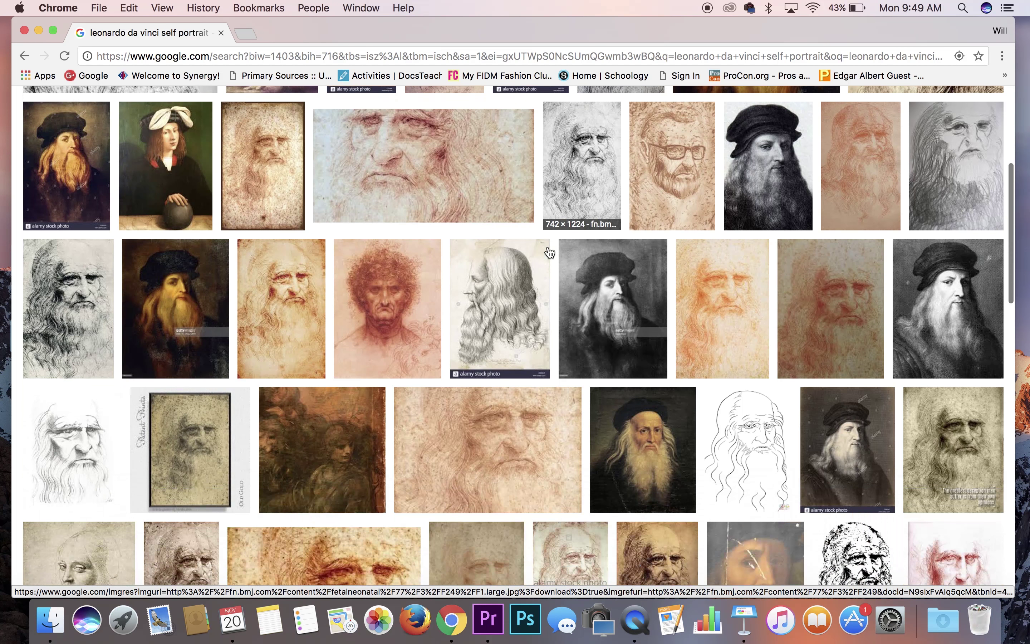
scroll(549, 253, "up", 3)
scroll(623, 371, "down", 4)
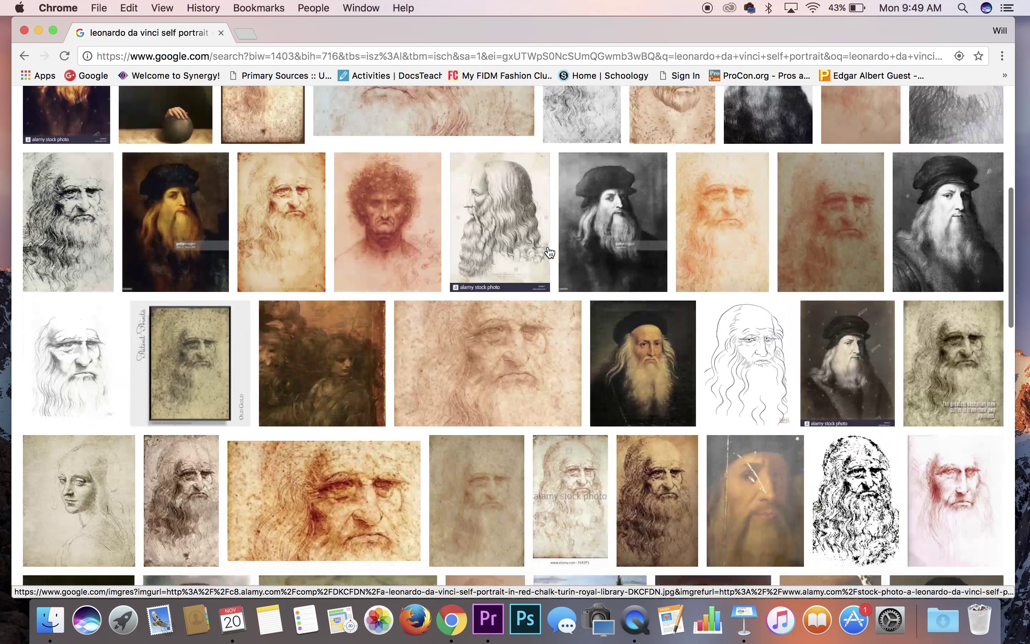
left_click(623, 371)
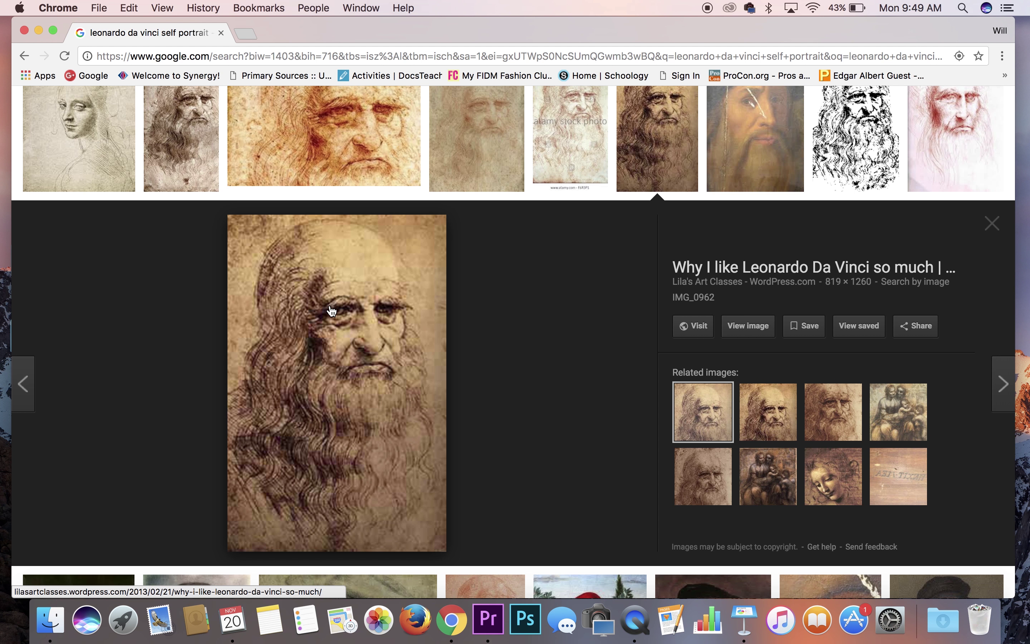
left_click_drag(316, 314, 458, 343)
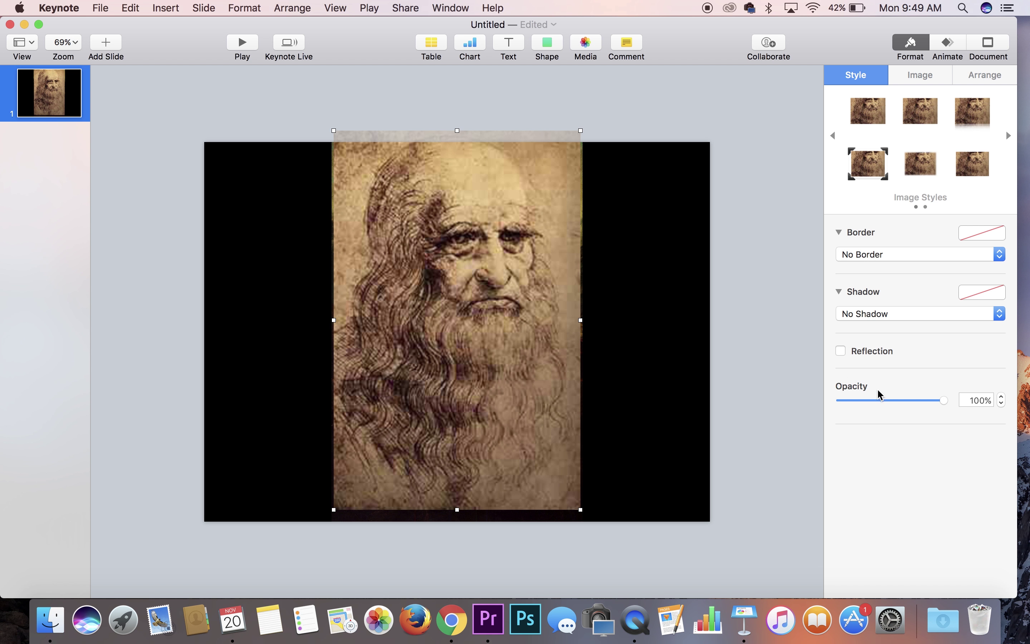
Step: Set the portrait's opacity to 50% and move it left over the Mona Lisa
left_click(978, 400)
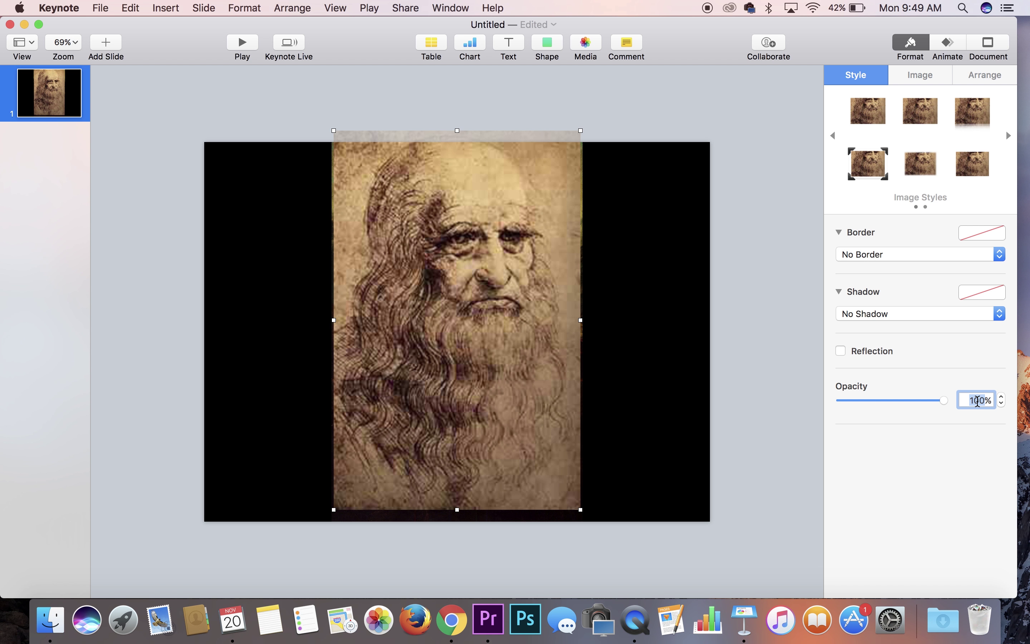
type("50")
key("Return")
left_click_drag(535, 296, 495, 297)
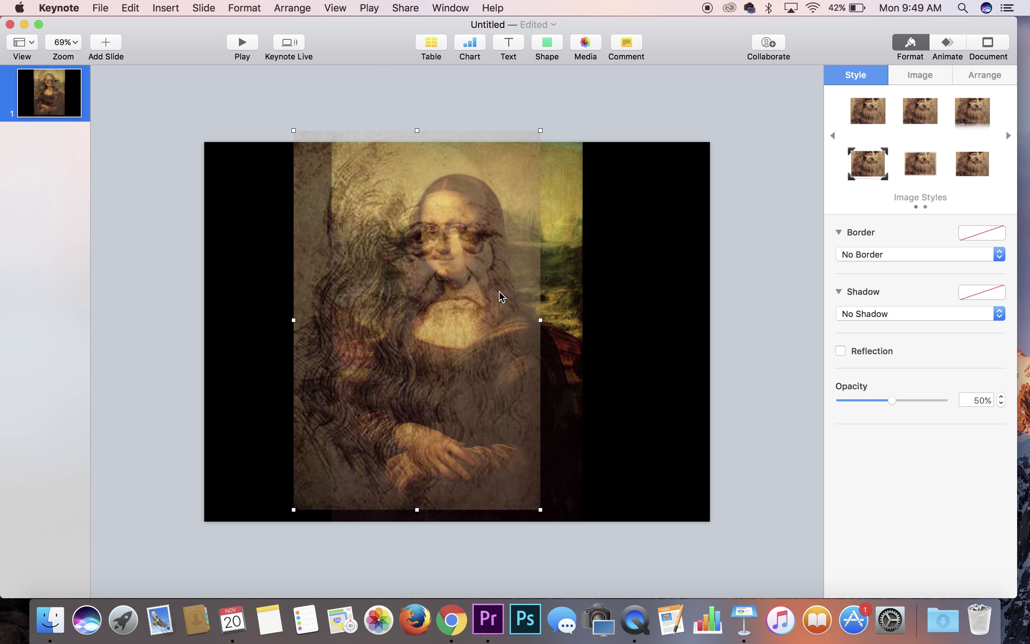
left_click(982, 81)
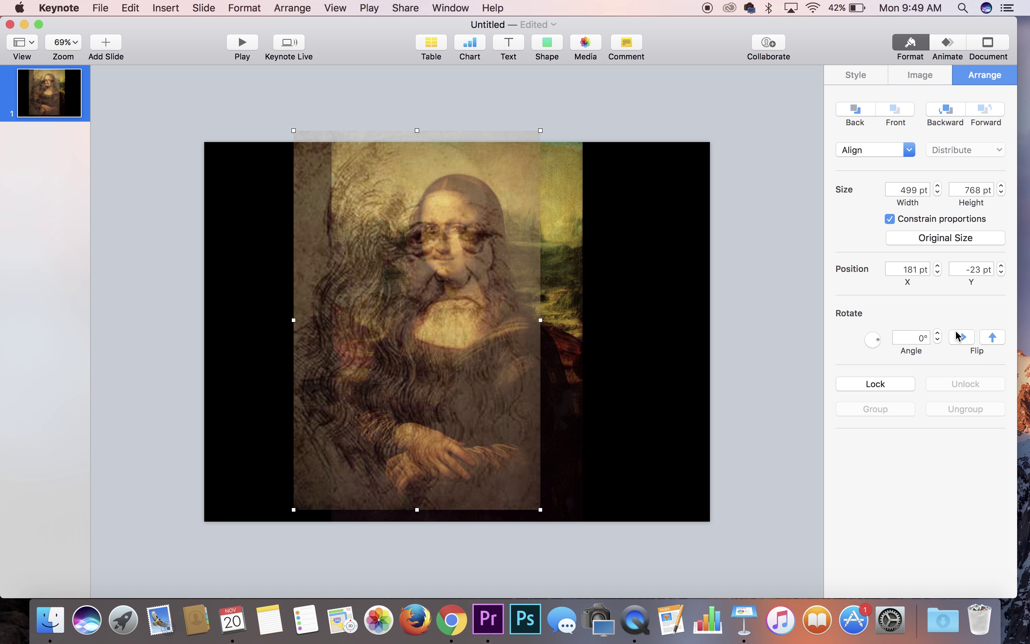
Step: Flip the portrait horizontally, then roughly shrink and move it toward the Mona Lisa's head
left_click(958, 337)
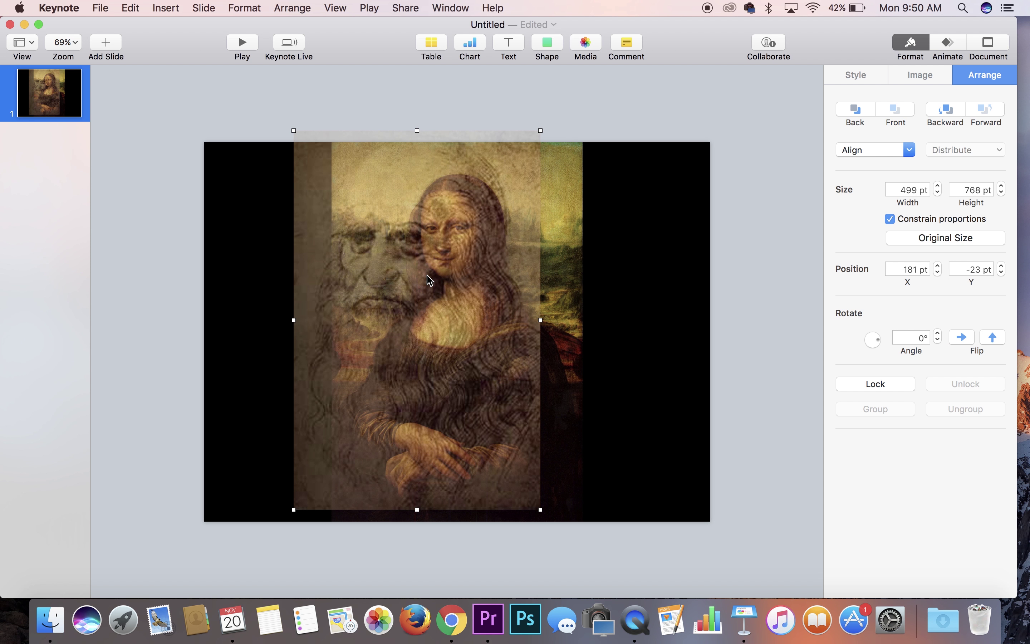
left_click_drag(429, 279, 489, 248)
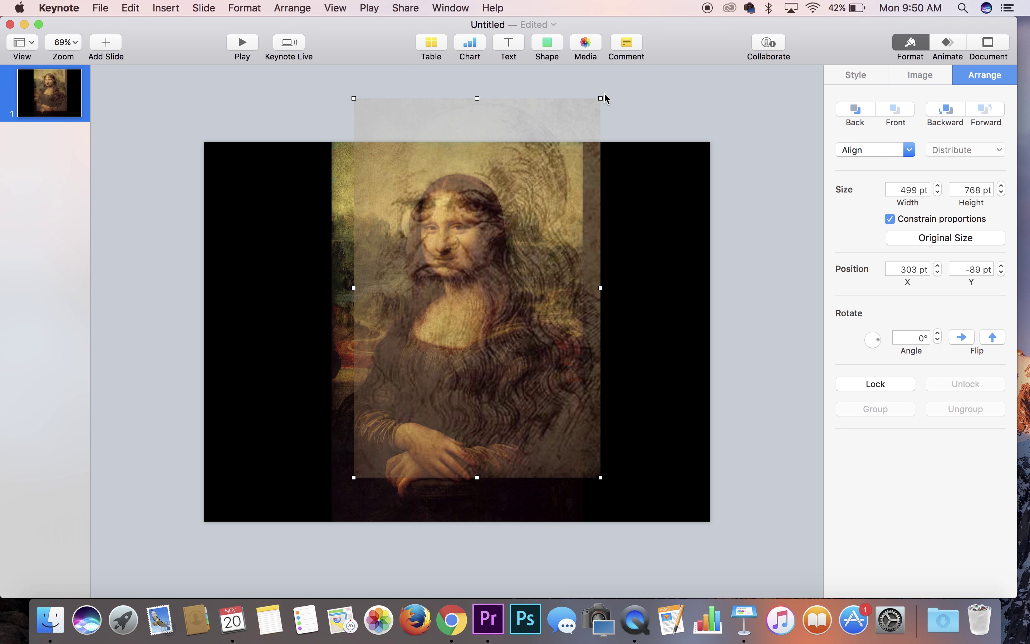
left_click_drag(599, 98, 513, 232)
left_click_drag(439, 294, 469, 222)
Step: Fine-tune the portrait to 270 × 415 pt at x 389, y 52 pt so the faces align
scroll(470, 225, "up", 5)
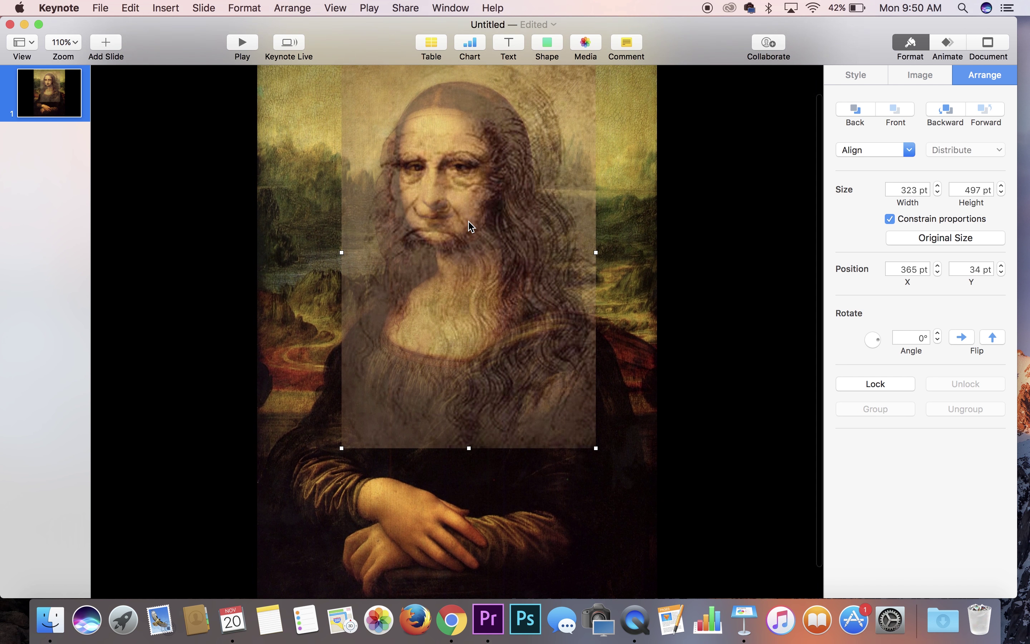
mouse_move(540, 159)
left_mouse_down()
mouse_move(550, 145)
mouse_move(542, 118)
mouse_move(544, 137)
mouse_move(531, 151)
left_mouse_up()
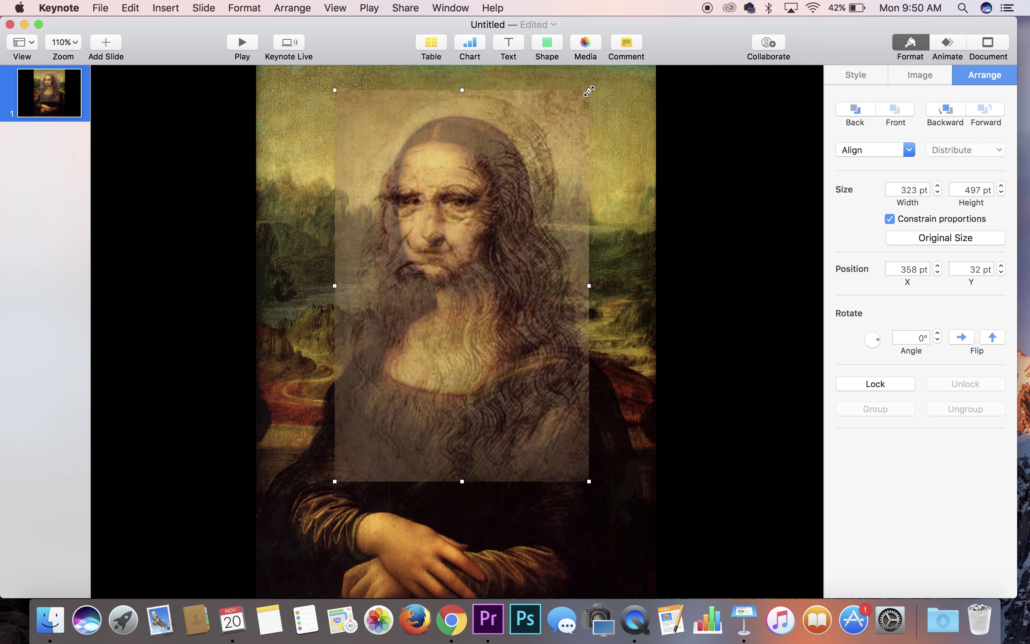
left_click_drag(589, 91, 566, 131)
left_click_drag(497, 207, 514, 175)
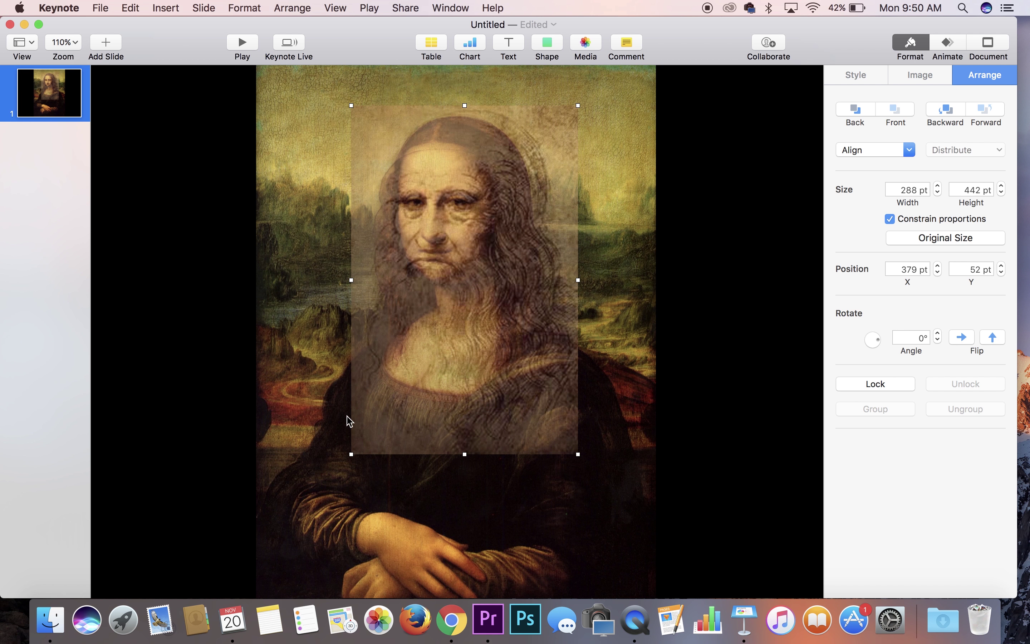
left_click_drag(350, 453, 365, 431)
left_click_drag(463, 411, 458, 412)
left_click(859, 81)
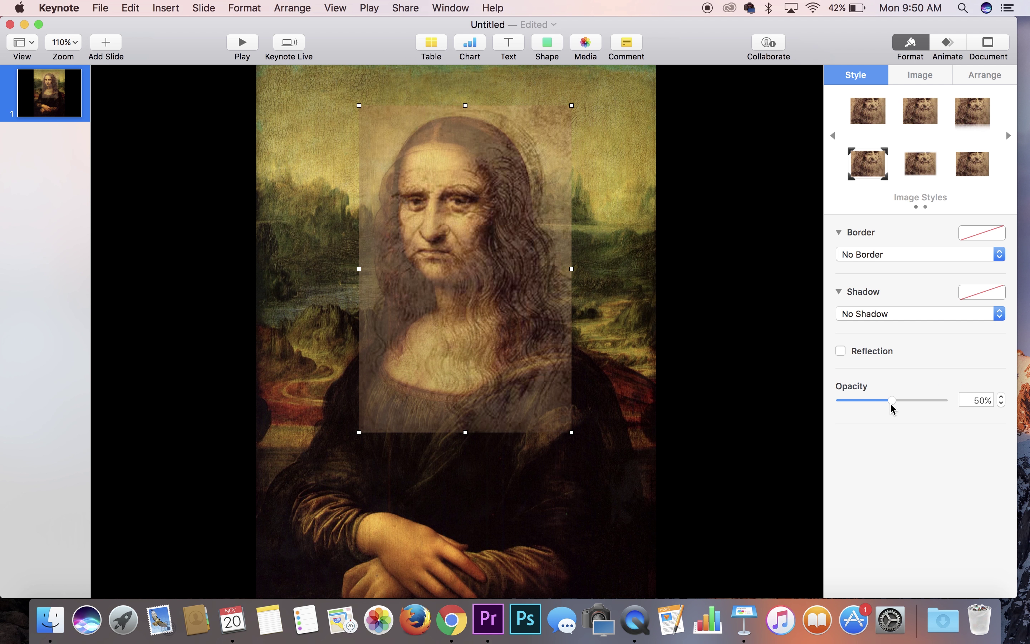
Step: Raise the portrait's opacity back to 100% and zoom out to fit the slide
left_click_drag(893, 404, 956, 409)
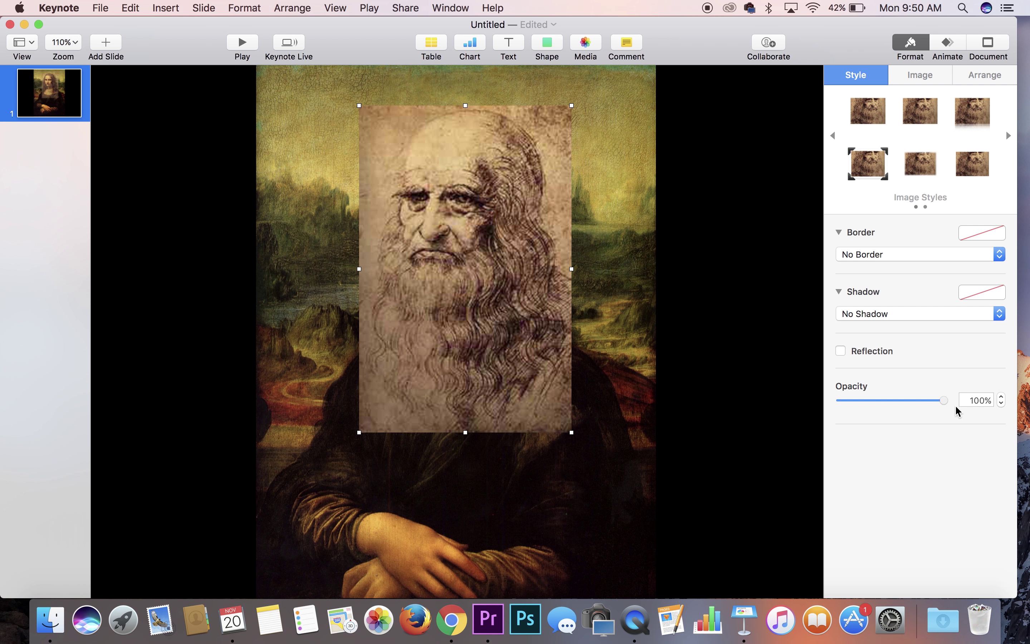
scroll(482, 360, "down", 3)
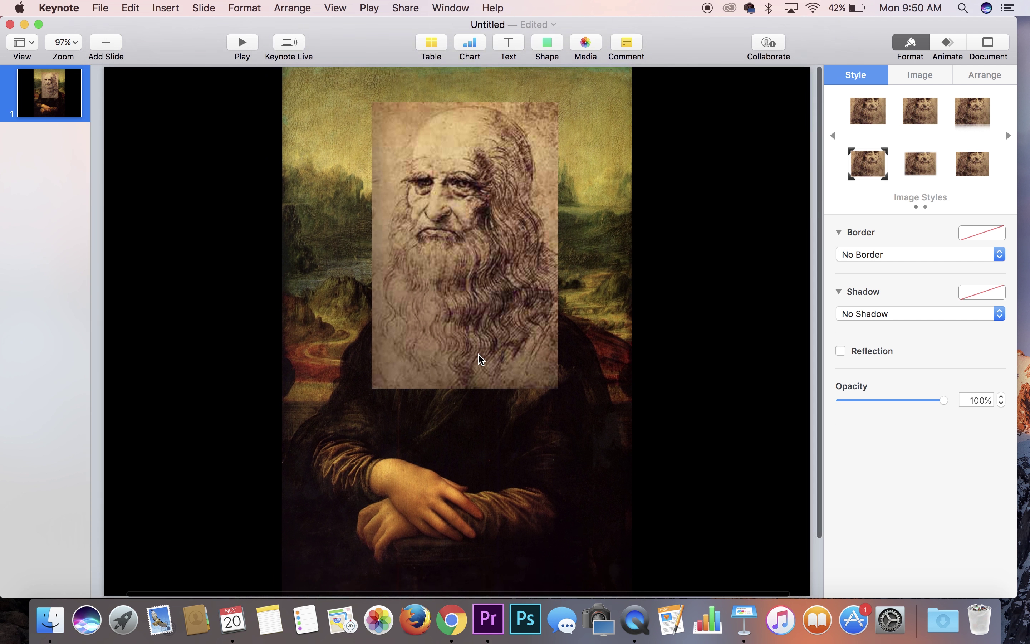
scroll(481, 359, "down", 1)
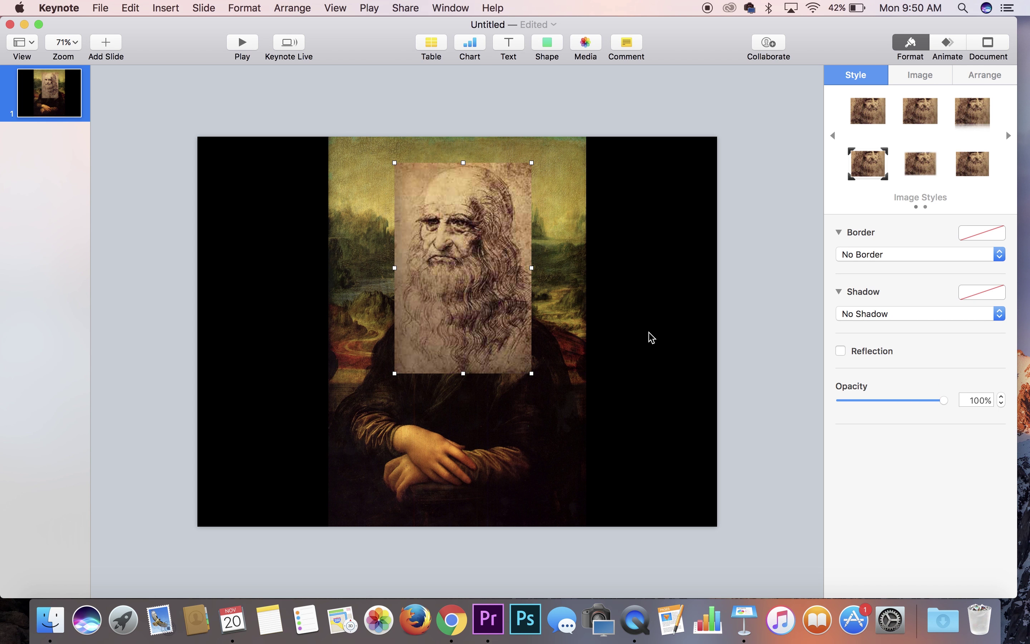
Step: Give the portrait a Dissolve build-in effect with a 10-second duration
left_click(947, 45)
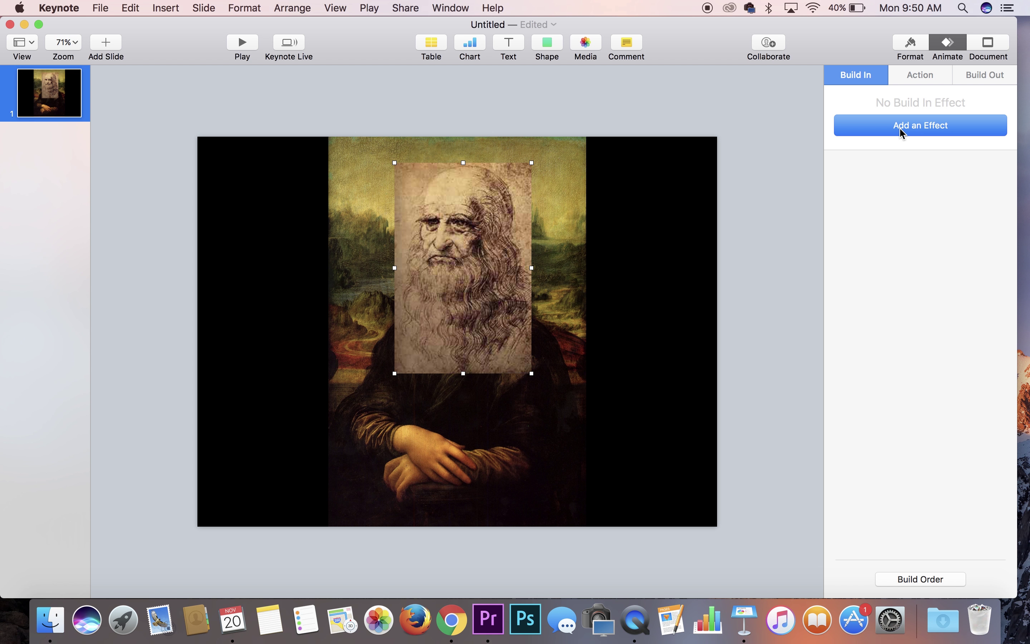
left_click(900, 127)
left_click(878, 292)
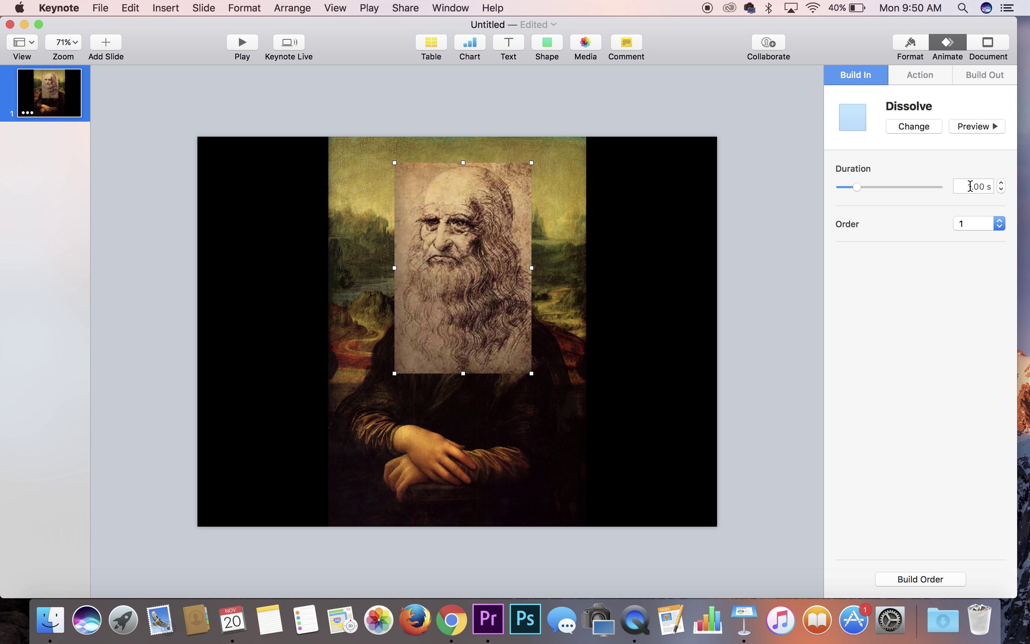
left_click(970, 186)
type("10")
key("Return")
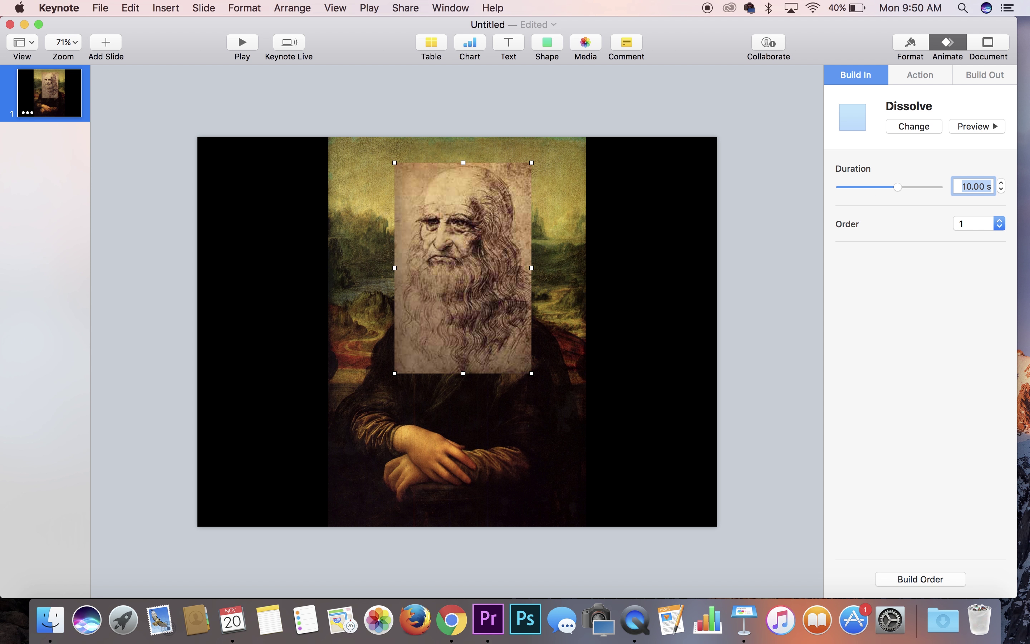
left_click(251, 256)
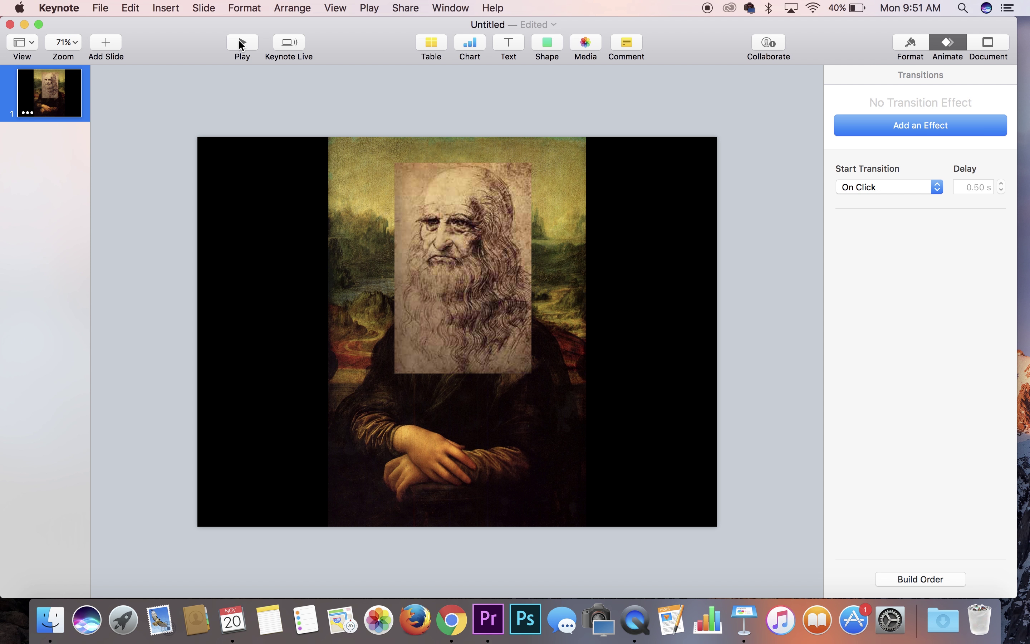